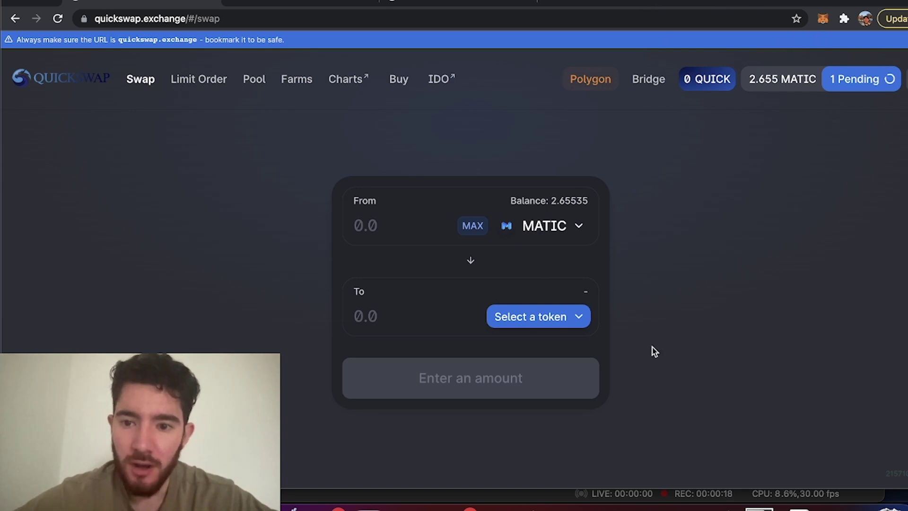
Choose GHST as the token to receive in QuickSwap
left_click(533, 319)
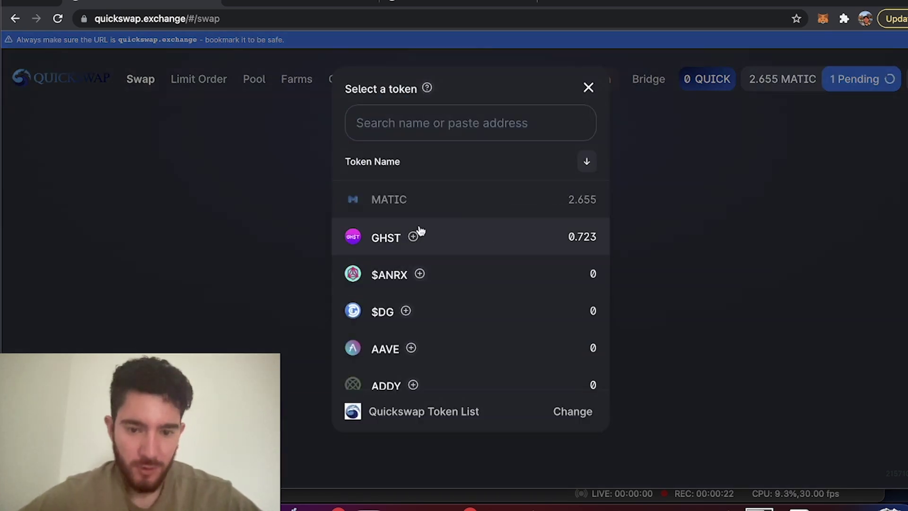
left_click(588, 88)
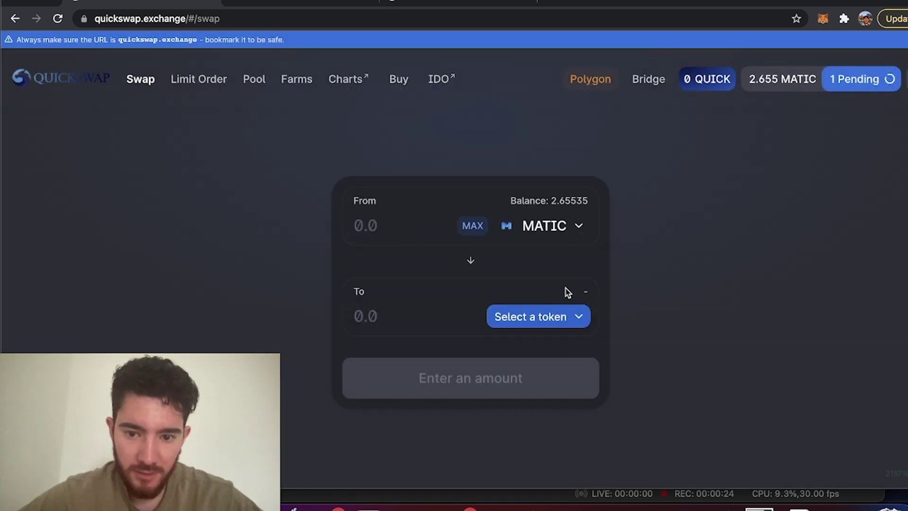
left_click(544, 316)
left_click(452, 380)
left_click(564, 316)
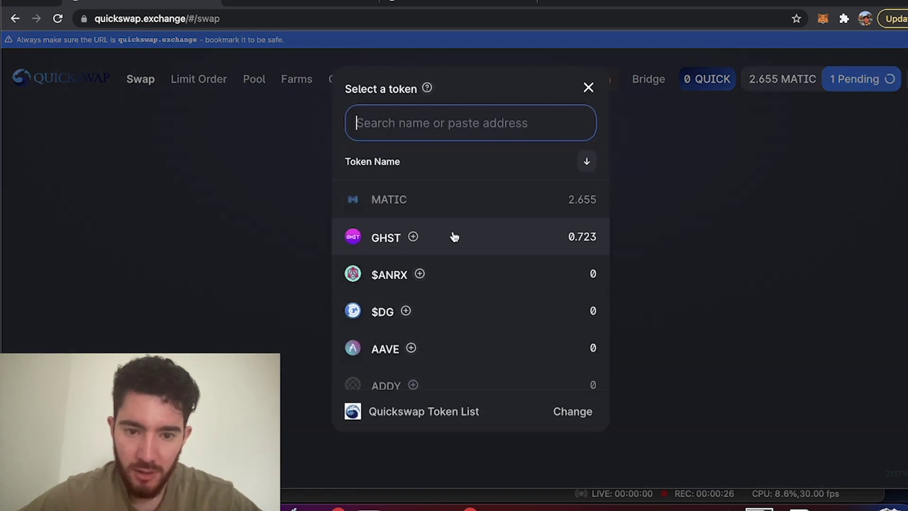
left_click(452, 236)
Enter 0.1 MATIC as the amount and bring up the swap confirmation summary
left_click(407, 224)
type(".1")
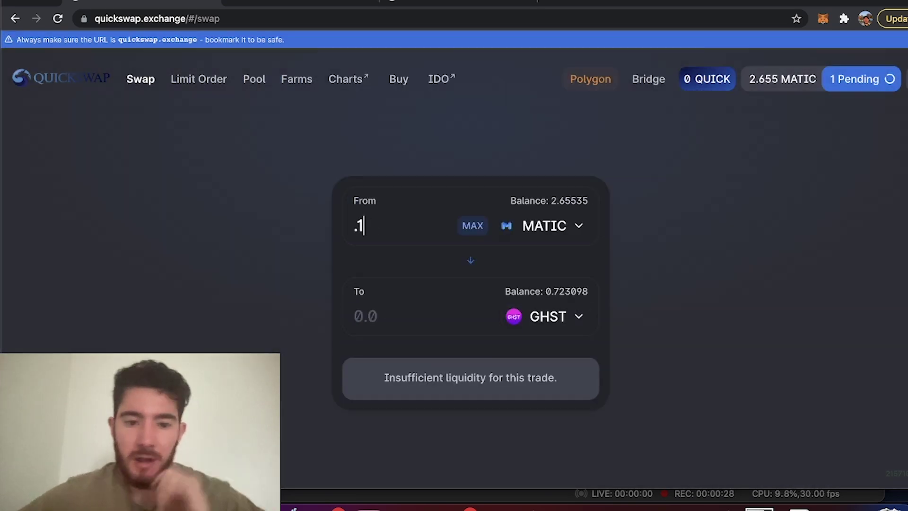
scroll(672, 376, "down", 1)
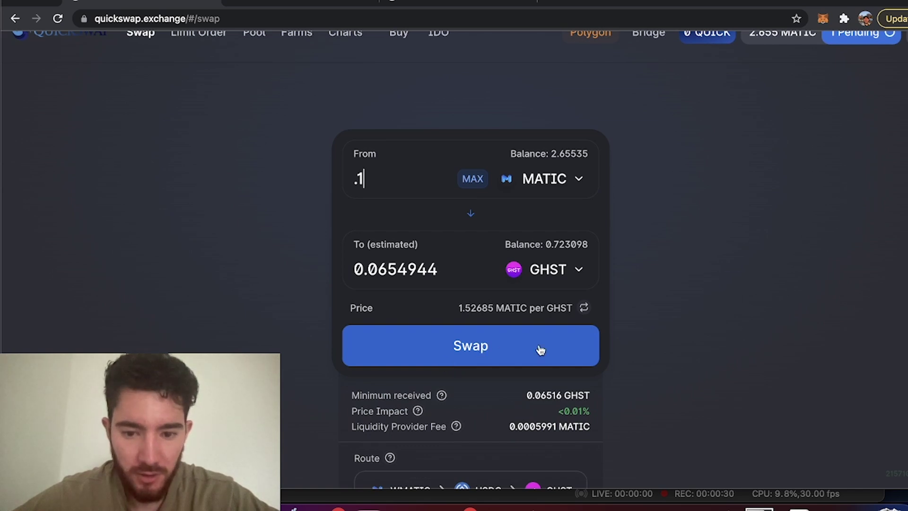
scroll(559, 350, "down", 1)
left_click(489, 320)
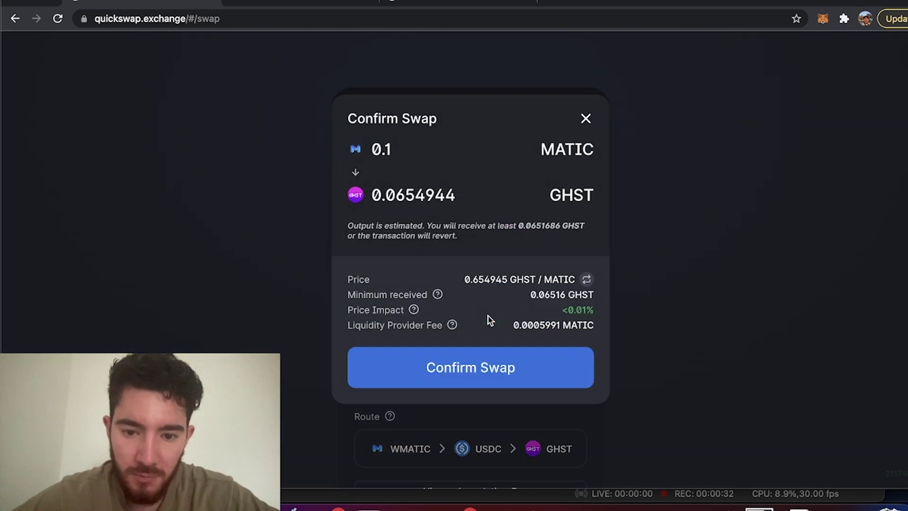
Send the MATIC→GHST swap to MetaMask, lower its gas price to a 0.000651 MATIC fee, and approve
left_click(519, 373)
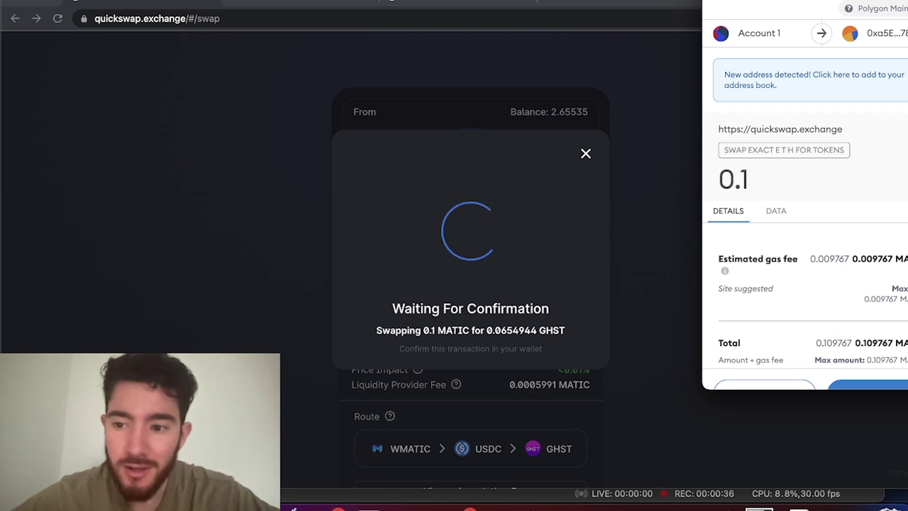
left_click(817, 263)
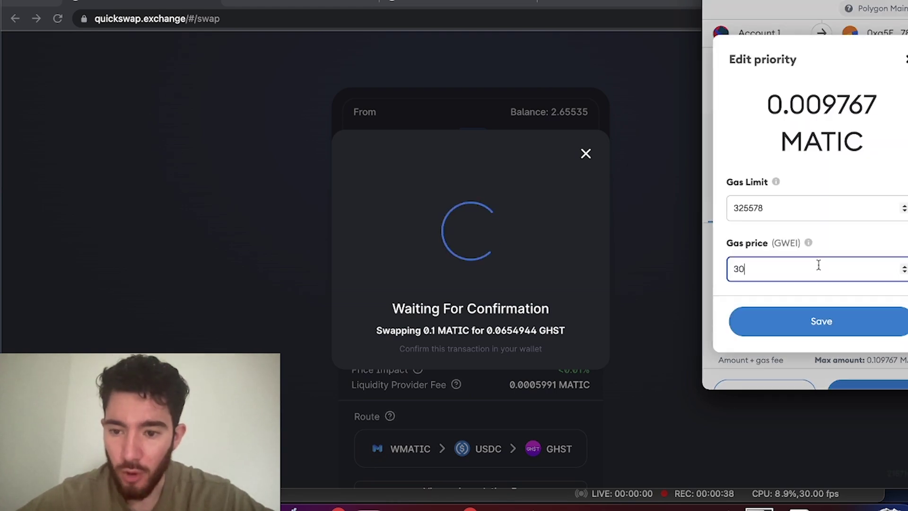
double_click(817, 263)
type("29")
key("BackSpace")
type("5")
key("BackSpace")
type("3")
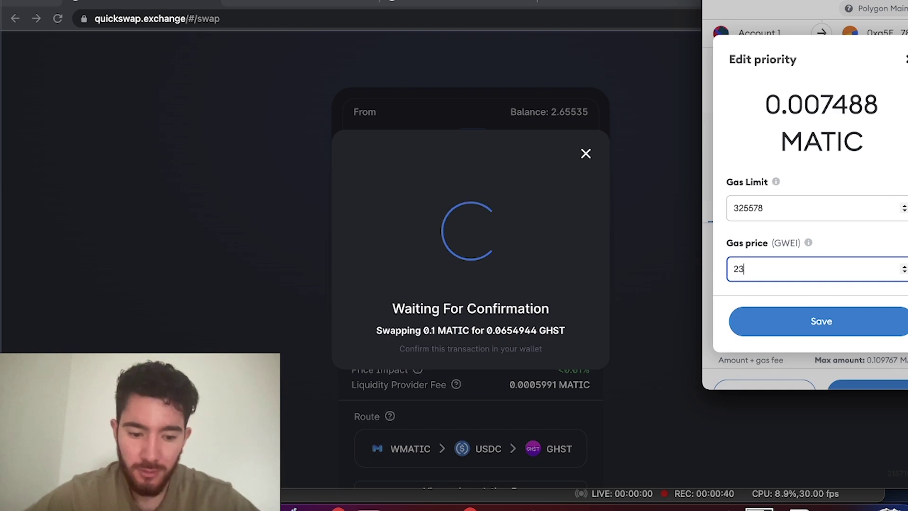
type("2")
left_click(879, 313)
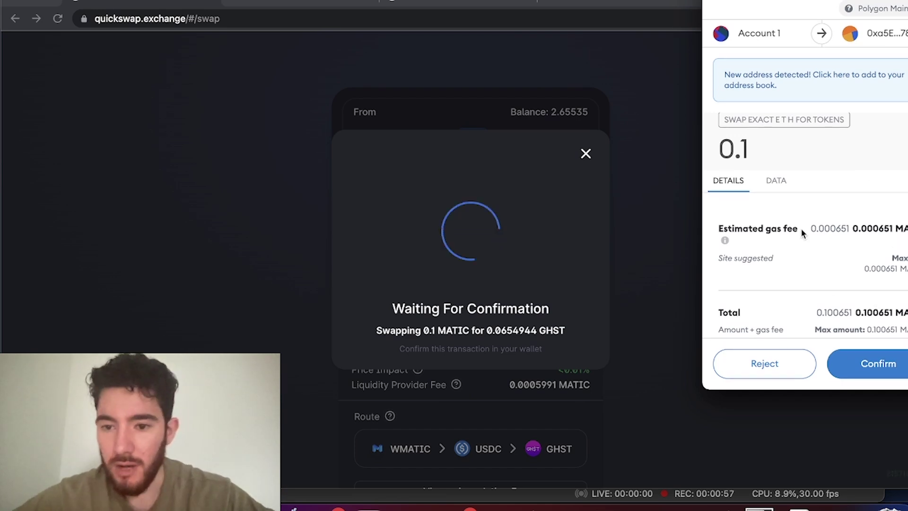
left_click(858, 368)
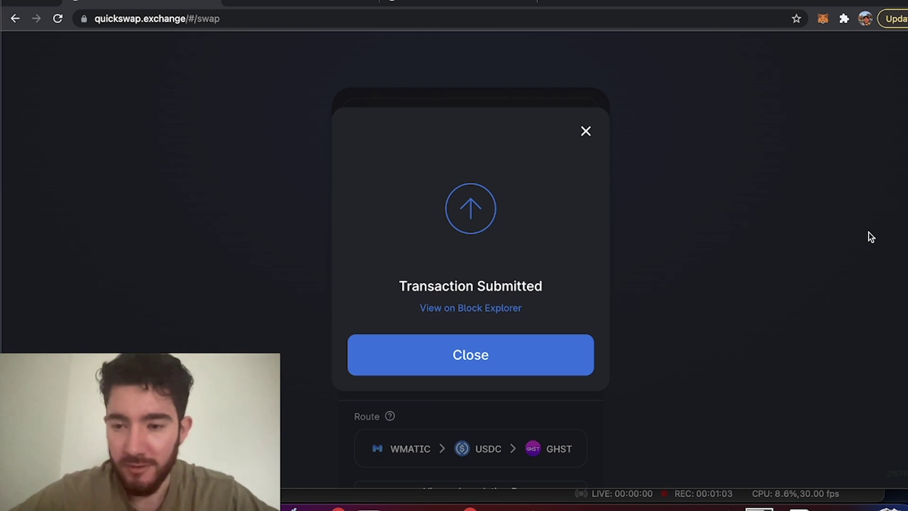
Dismiss the submitted notice and check MetaMask's pending activity
left_click(589, 135)
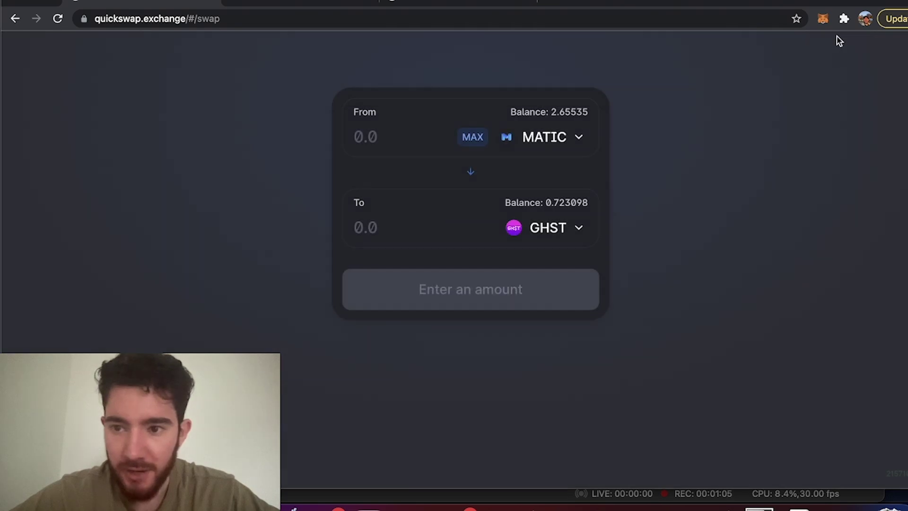
left_click(823, 18)
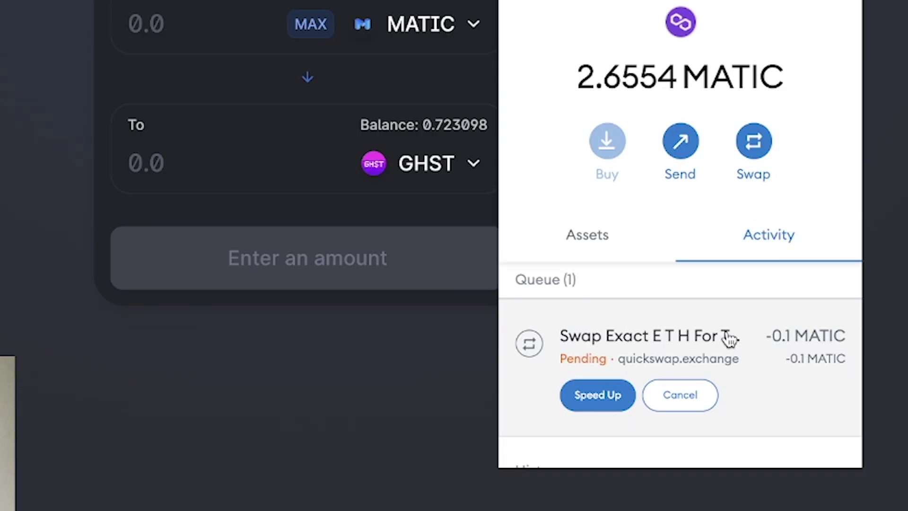
scroll(754, 353, "down", 1)
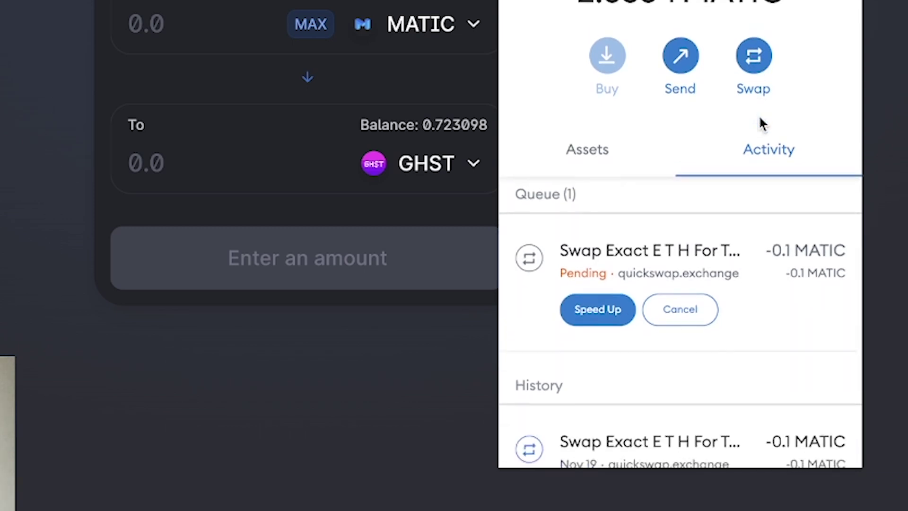
scroll(760, 122, "up", 2)
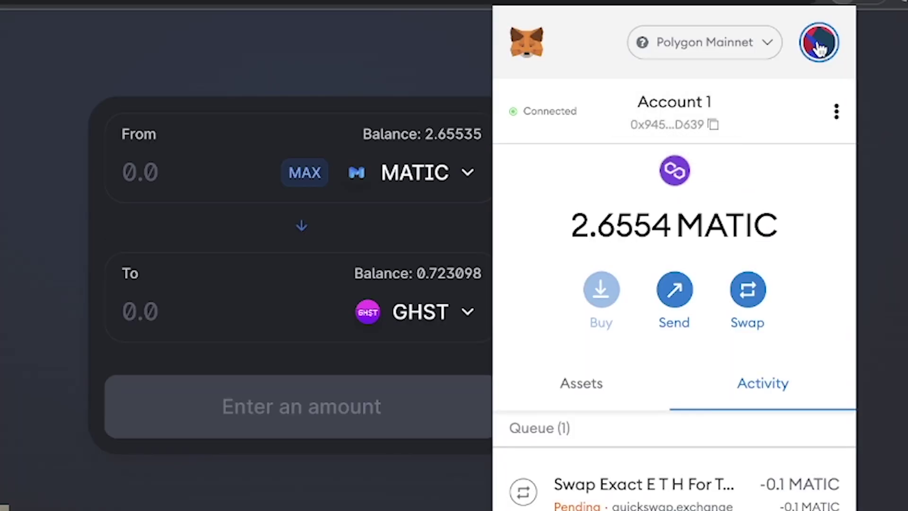
Reset the account from Settings > Advanced and return to the wallet home
left_click(819, 45)
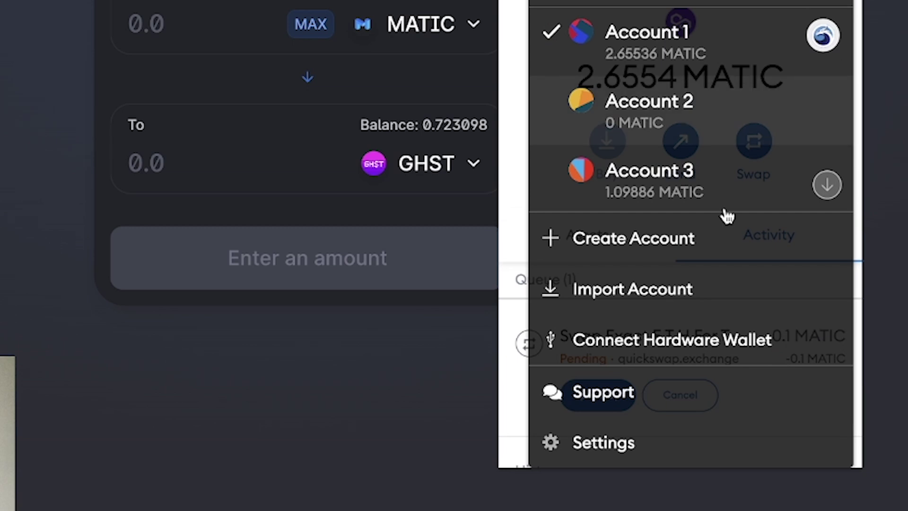
left_click(644, 442)
scroll(664, 208, "down", 2)
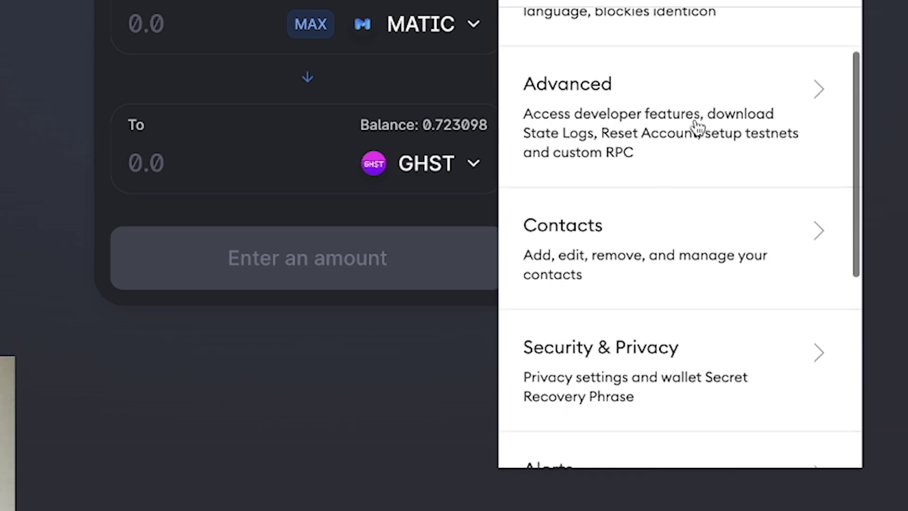
left_click(696, 125)
scroll(736, 251, "down", 5)
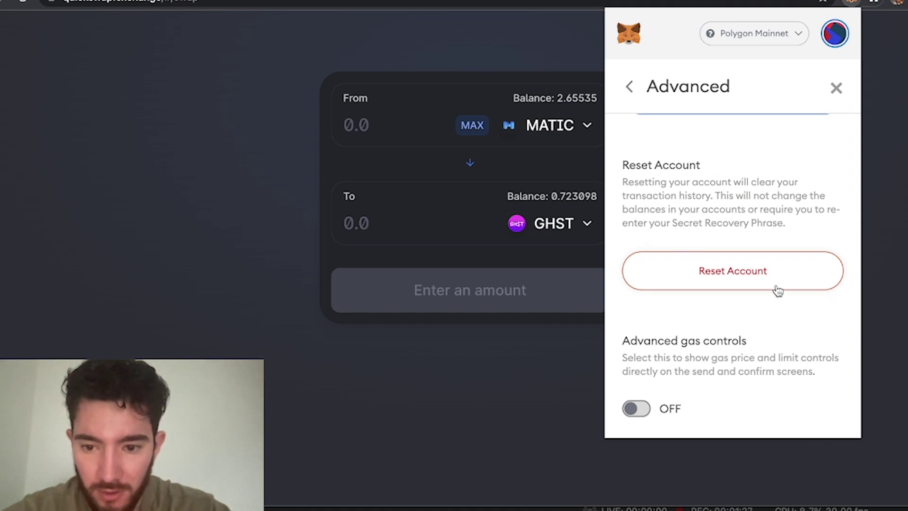
left_click(736, 278)
left_click(768, 266)
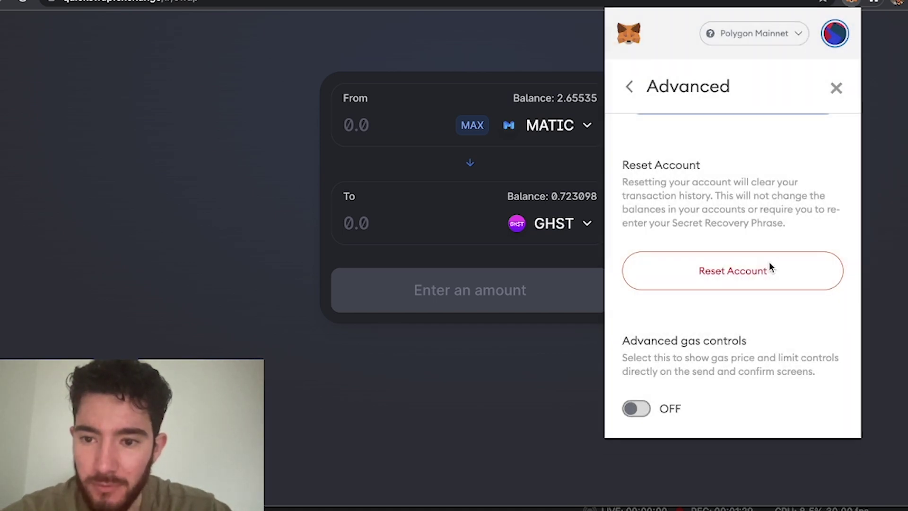
left_click(632, 86)
left_click(836, 87)
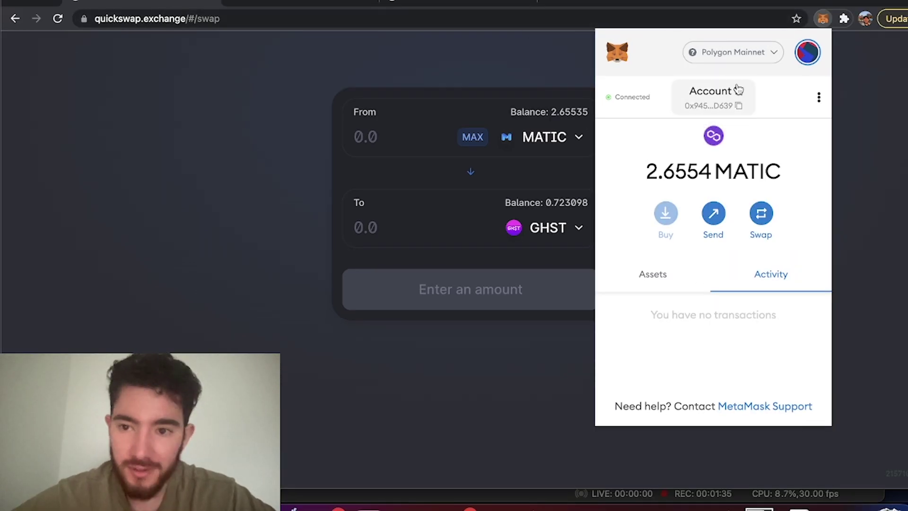
Review the Polygon Gas Tracker and copy the wallet address from MetaMask
left_click(227, 78)
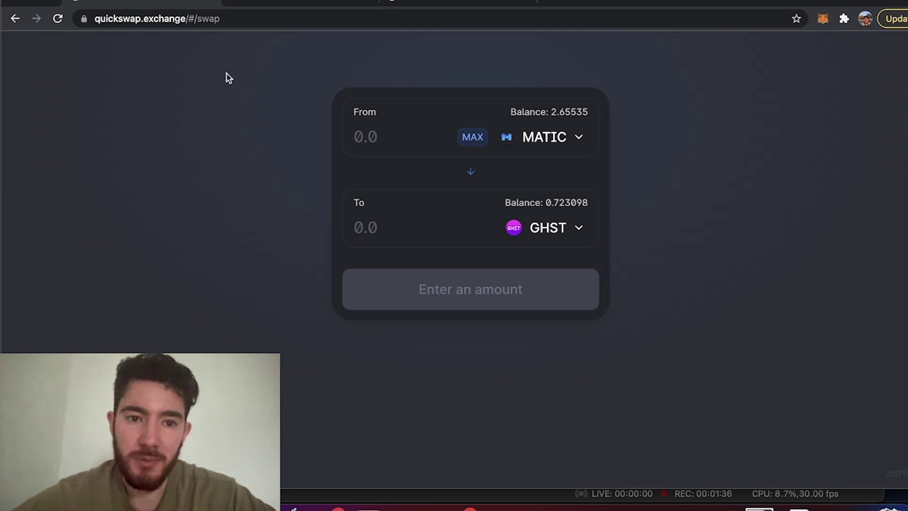
left_click(314, 2)
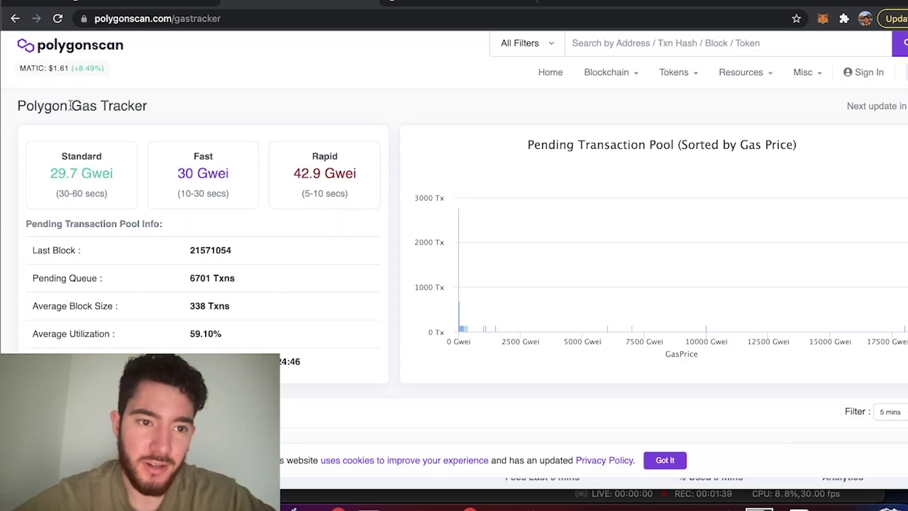
left_click_drag(70, 105, 169, 112)
left_click(198, 140)
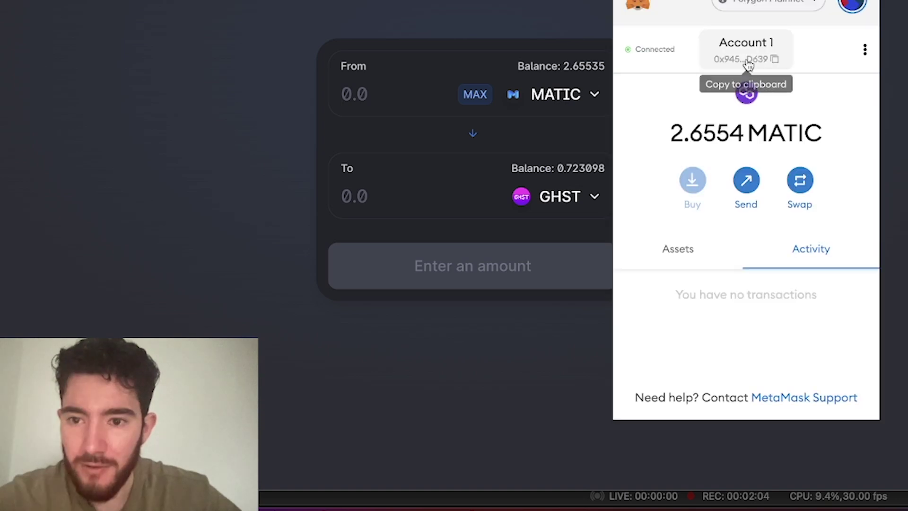
left_click(748, 65)
Look up the wallet address on Polygonscan and browse its transactions, ERC-20 and NFT transfers
key("ctrl+Tab")
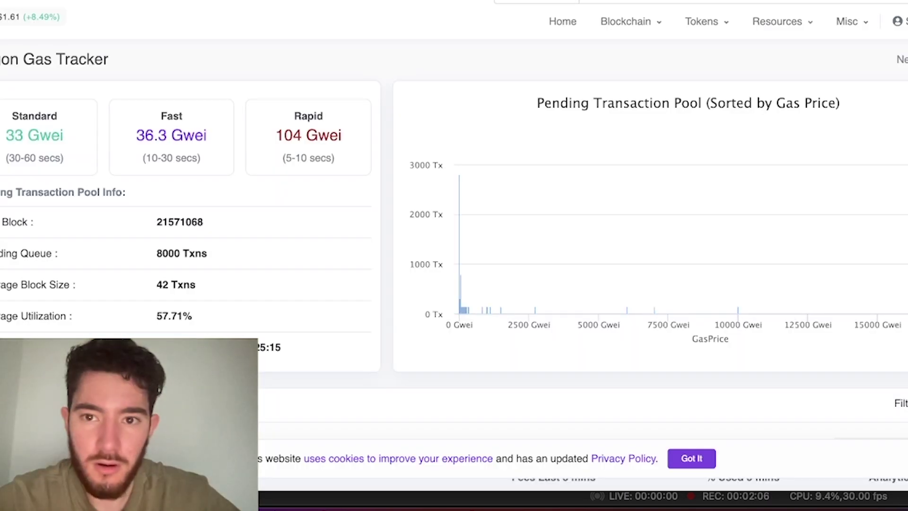
key("ctrl+v")
key("Return")
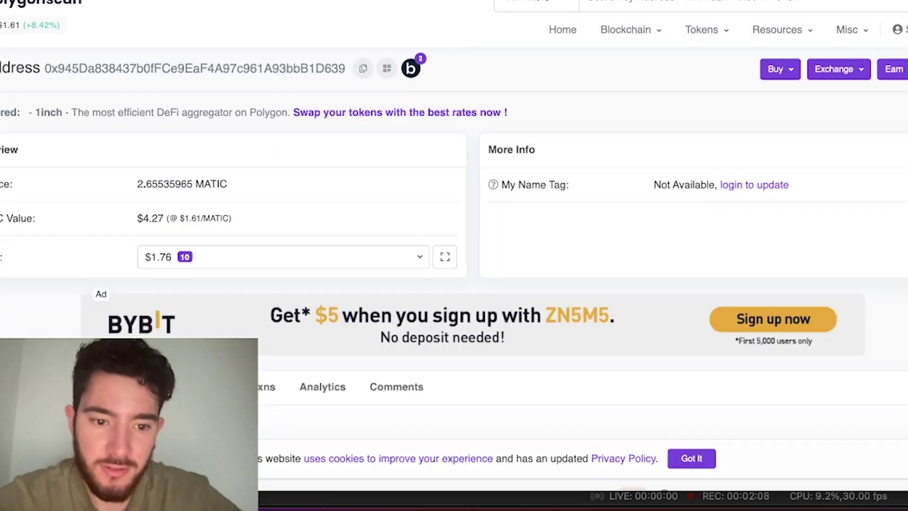
scroll(497, 274, "down", 7)
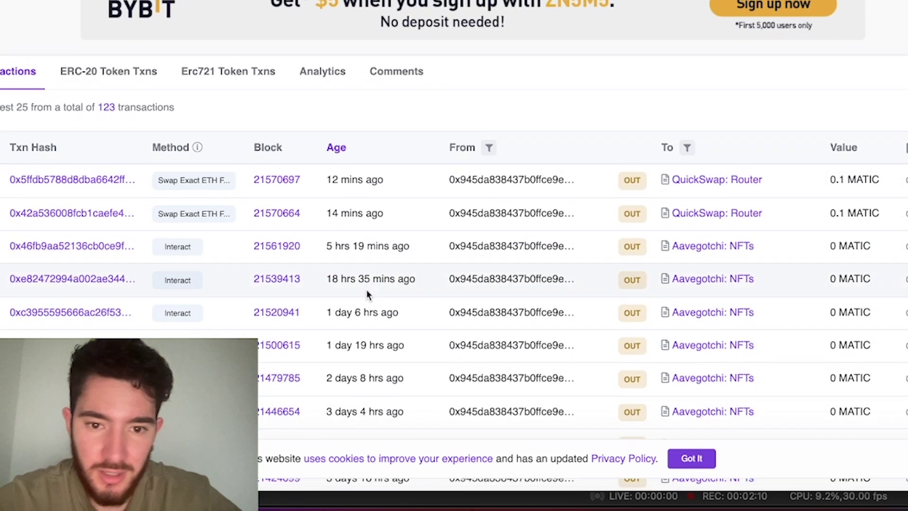
left_click_drag(331, 180, 402, 179)
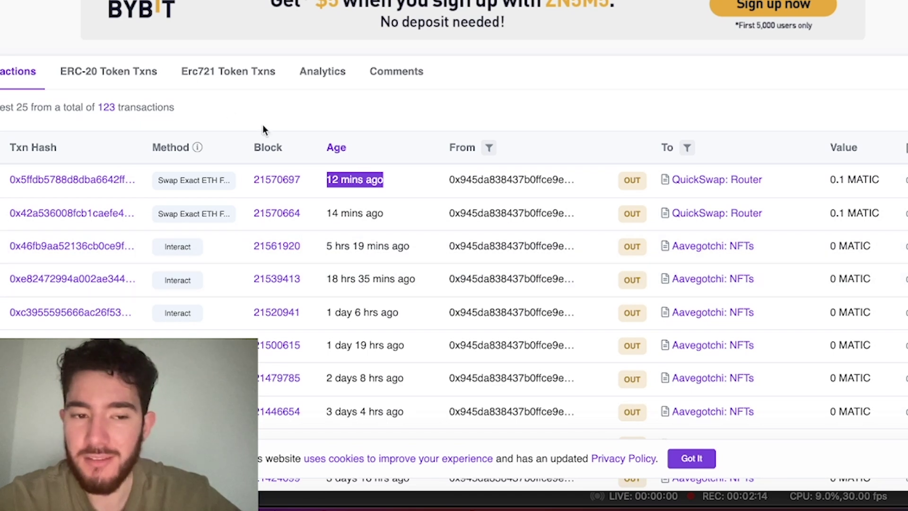
left_click(121, 76)
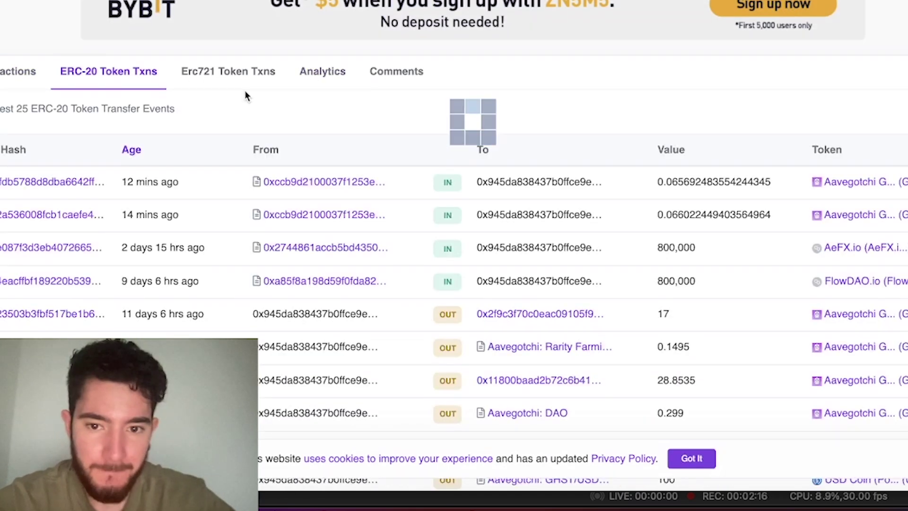
left_click(226, 70)
Return to QuickSwap and bring up MetaMask's network list
key("ctrl+Tab")
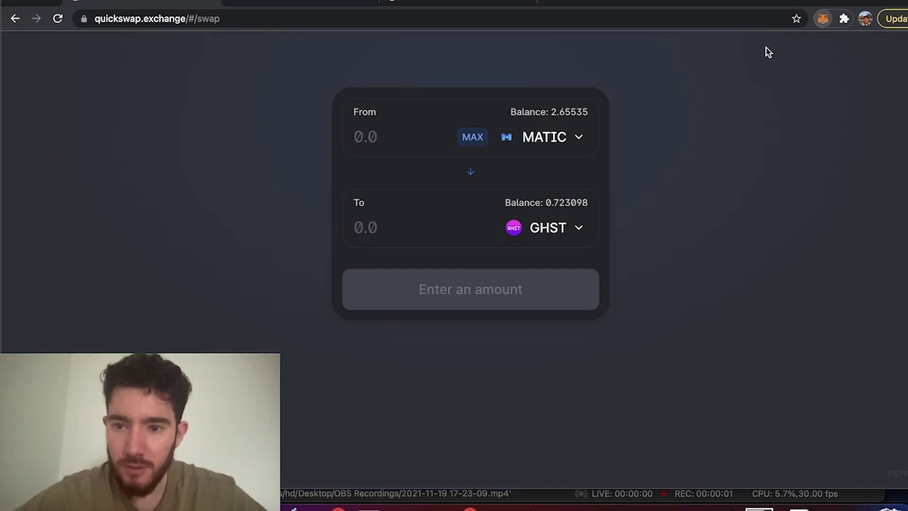
left_click(823, 18)
left_click(730, 52)
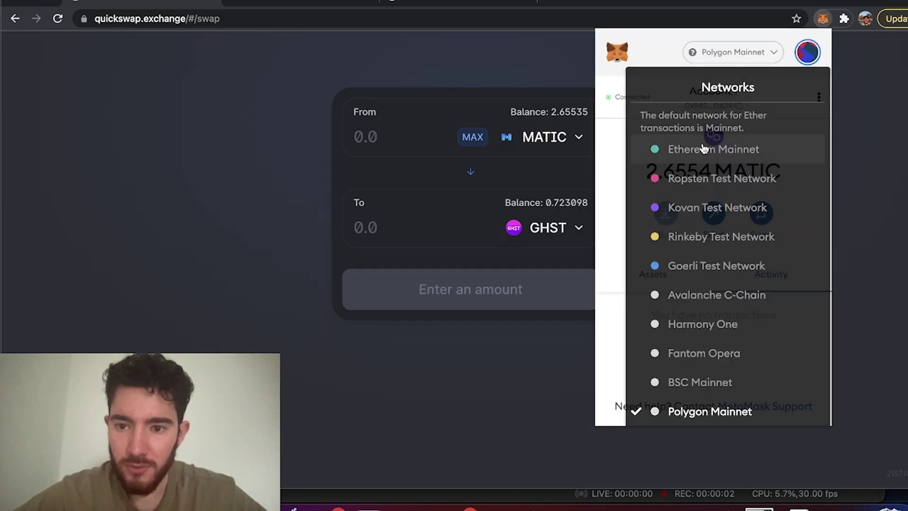
Switch MetaMask to Ethereum Mainnet and launch the Uniswap app from uniswap.org
left_click(701, 148)
left_click(417, 18)
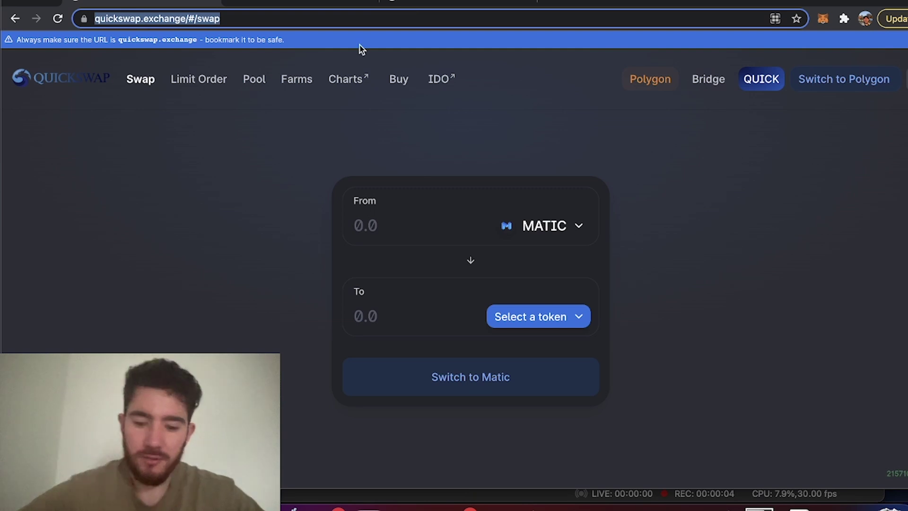
type("uniswap")
left_click(144, 195)
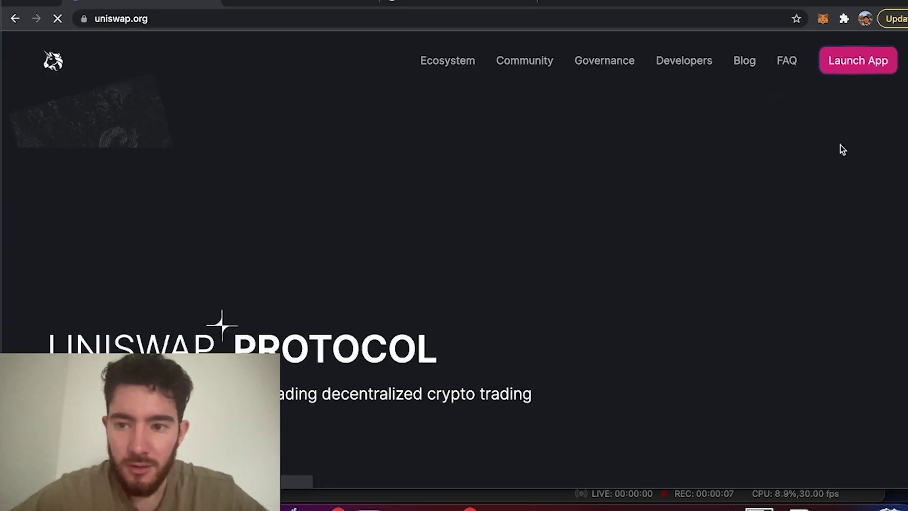
left_click(847, 57)
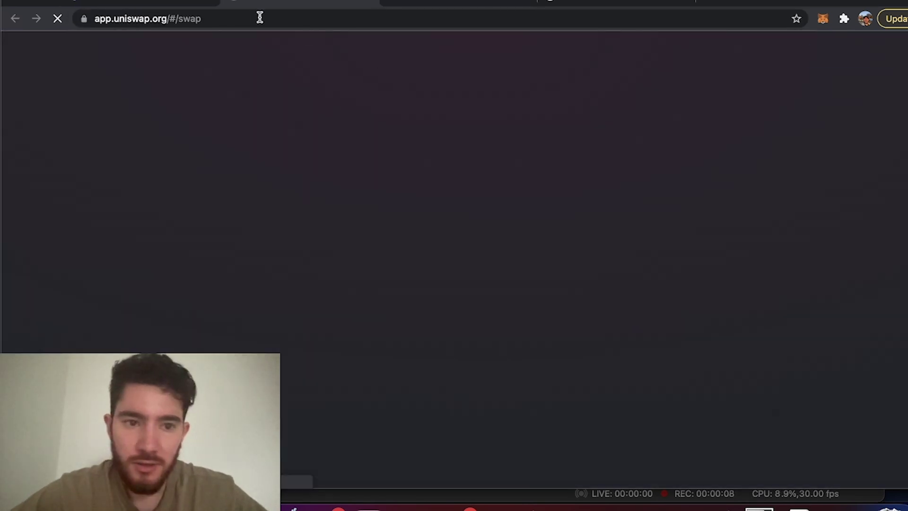
Choose USDC as output and set the ETH amount to 0.004306184351681661
left_click(433, 234)
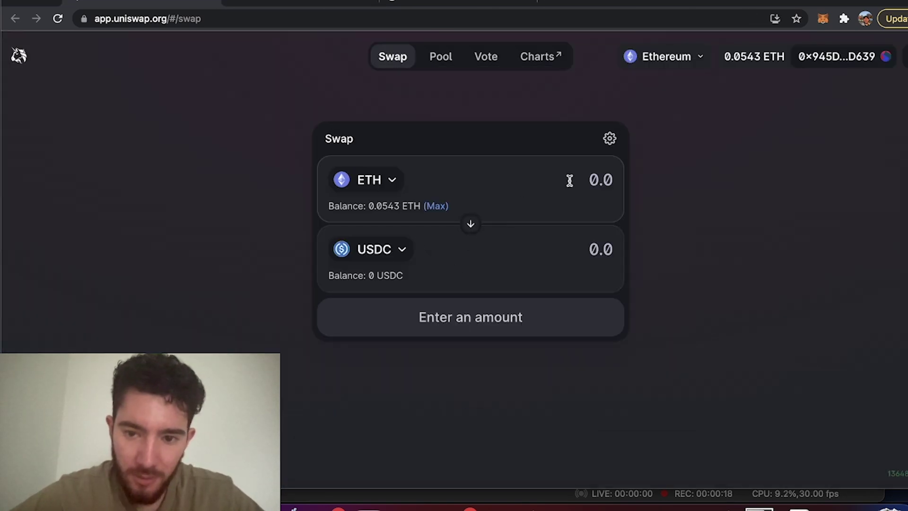
left_click(444, 205)
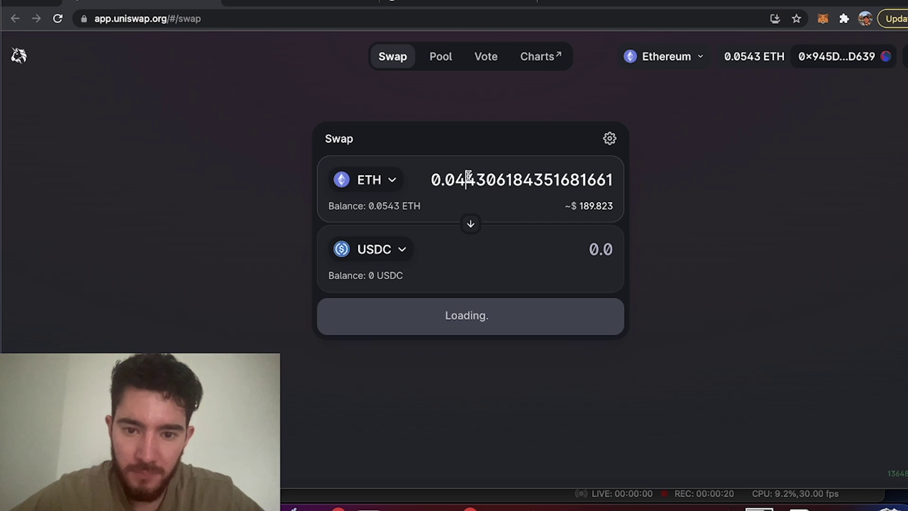
key("BackSpace")
type("3")
key("BackSpace")
type("00")
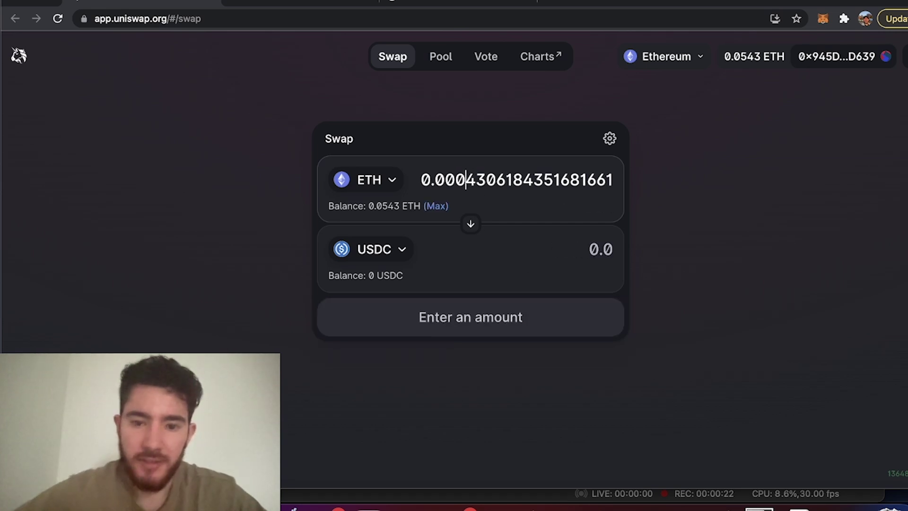
key("BackSpace")
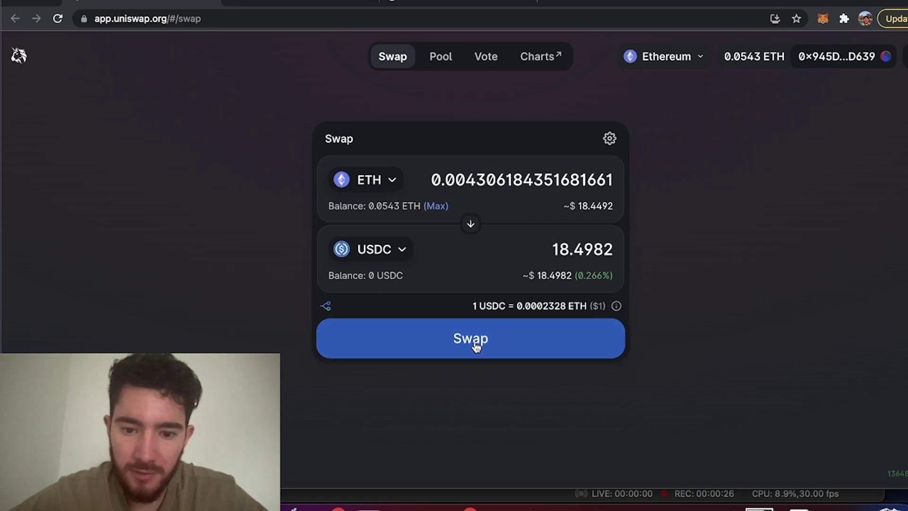
Send the ETH→USDC swap to MetaMask and expand its gas limit, max priority fee and max fee fields
left_click(477, 343)
left_click(495, 406)
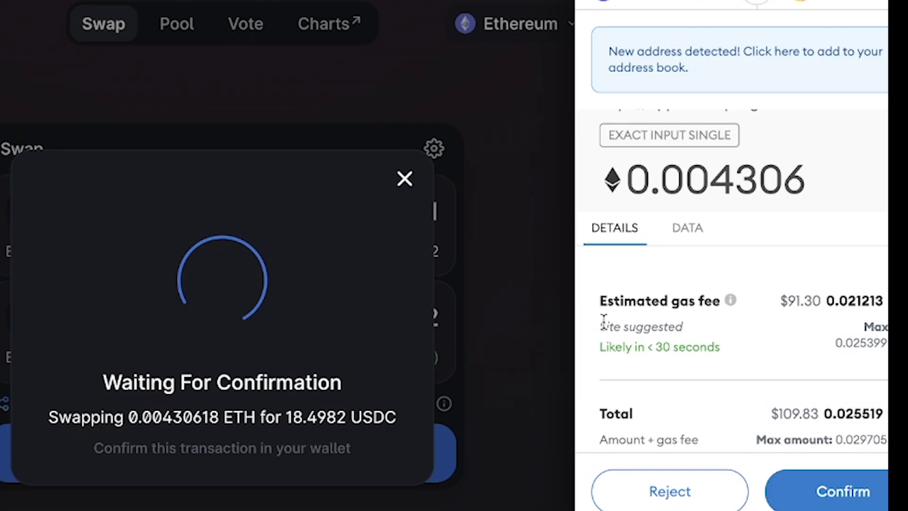
left_click_drag(604, 322, 714, 324)
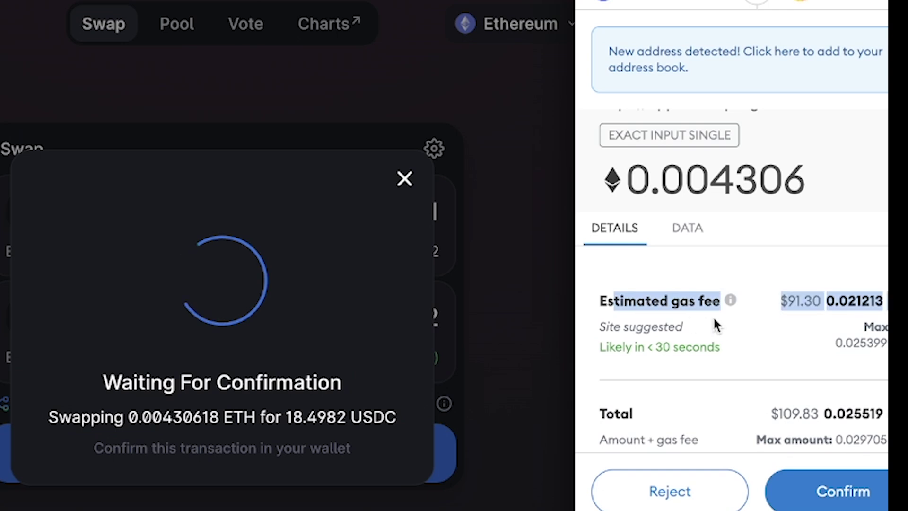
left_click(876, 283)
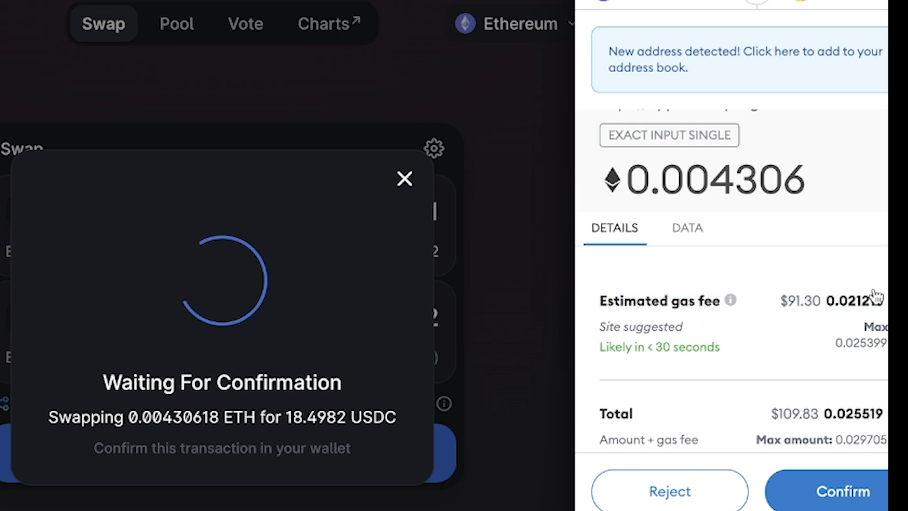
left_click(876, 298)
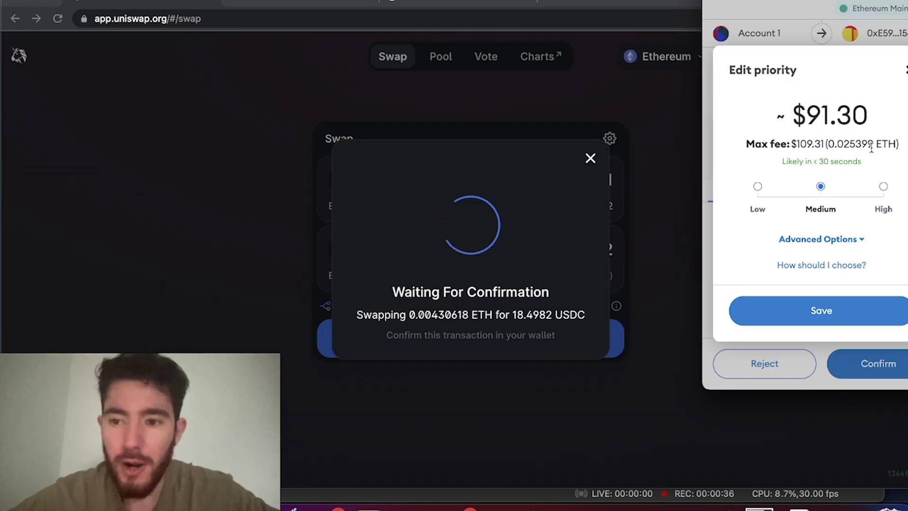
left_click(844, 238)
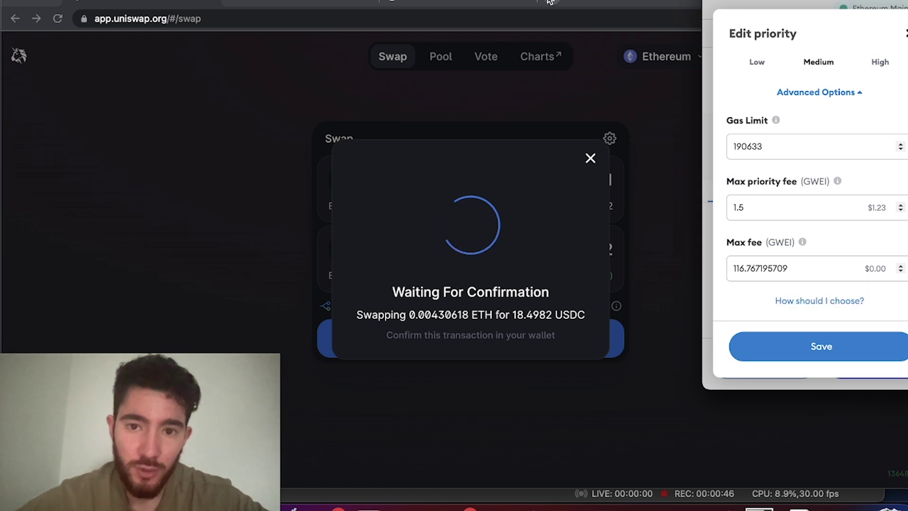
left_click(458, 4)
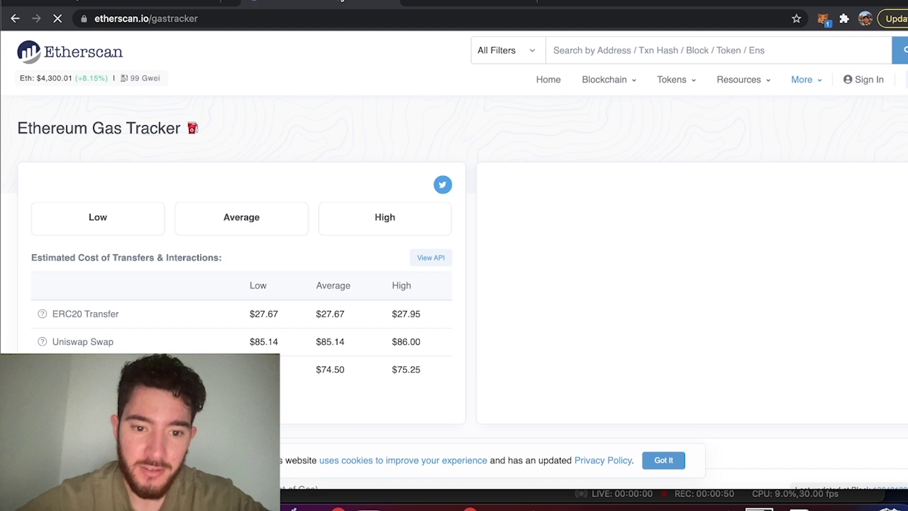
Highlight the Low, Average and High gwei prices on Etherscan's gas tracker cards
left_click_drag(17, 129, 200, 128)
left_click(299, 210)
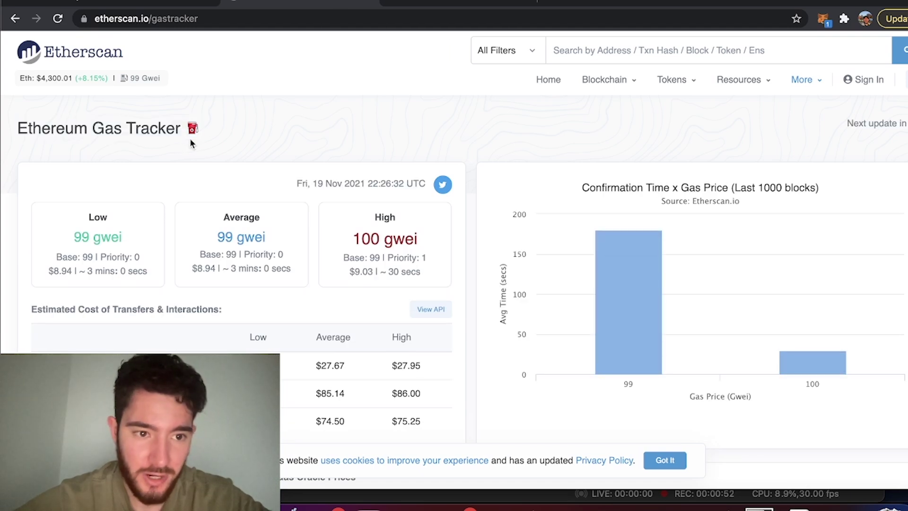
scroll(299, 209, "down", 2)
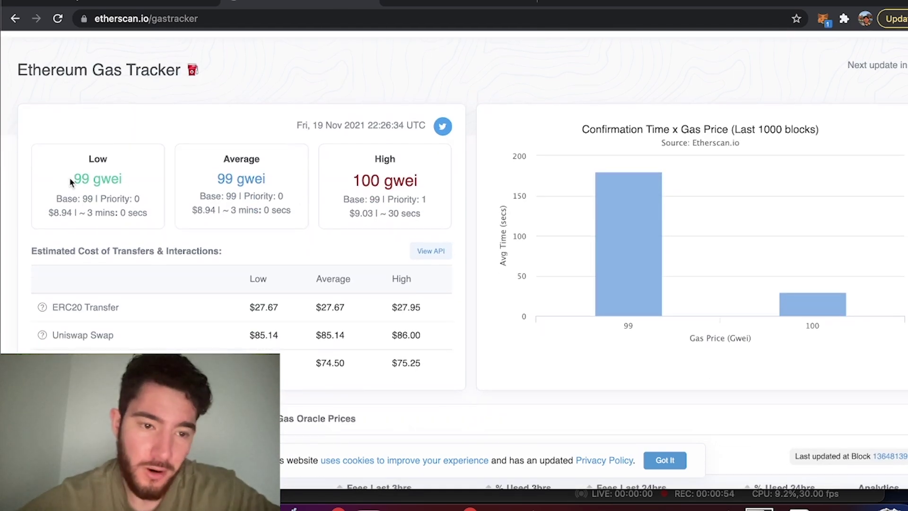
left_click_drag(70, 178, 123, 178)
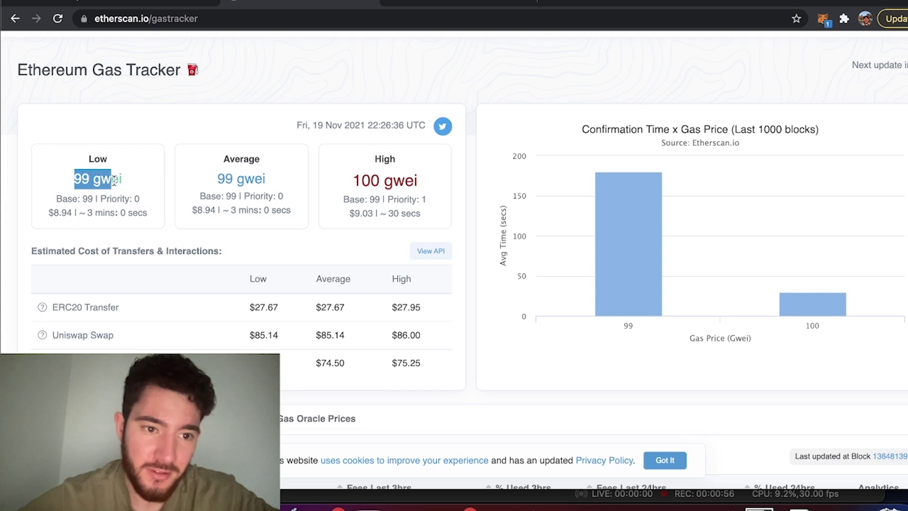
left_click(126, 184)
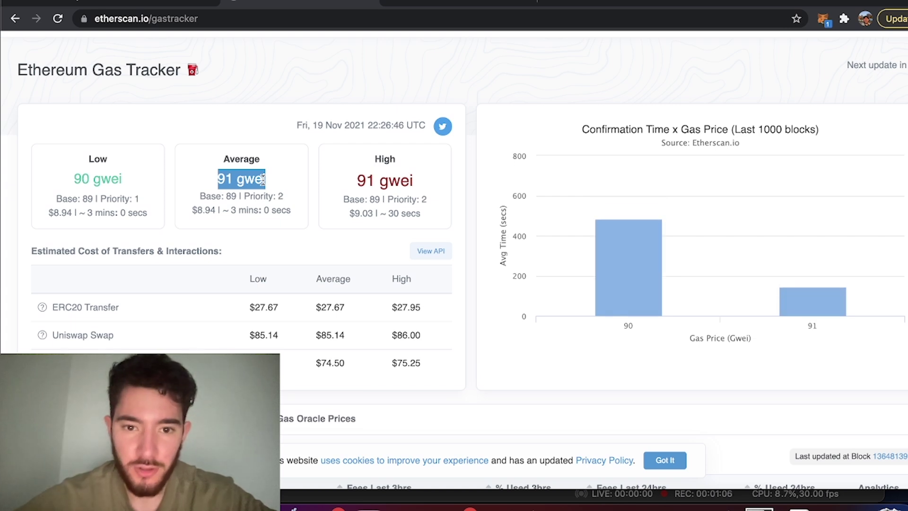
left_click(311, 158)
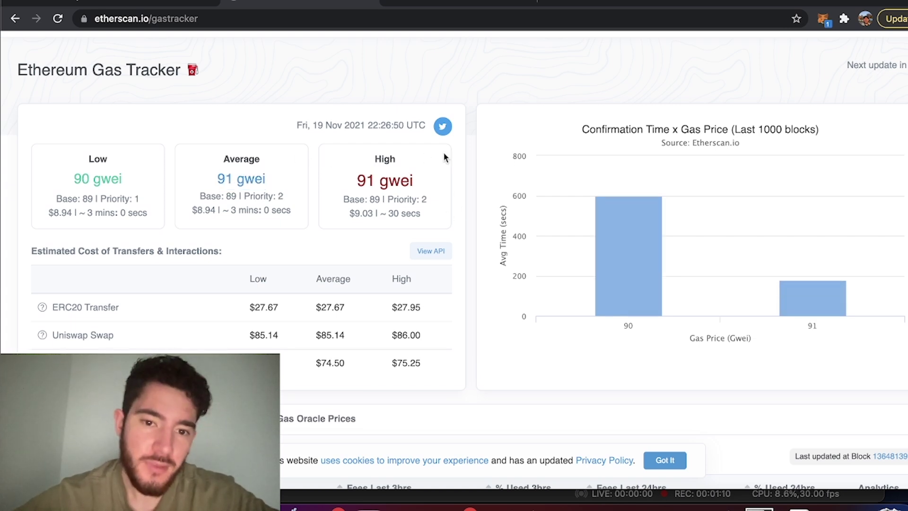
left_click_drag(355, 183, 463, 186)
left_click(497, 169)
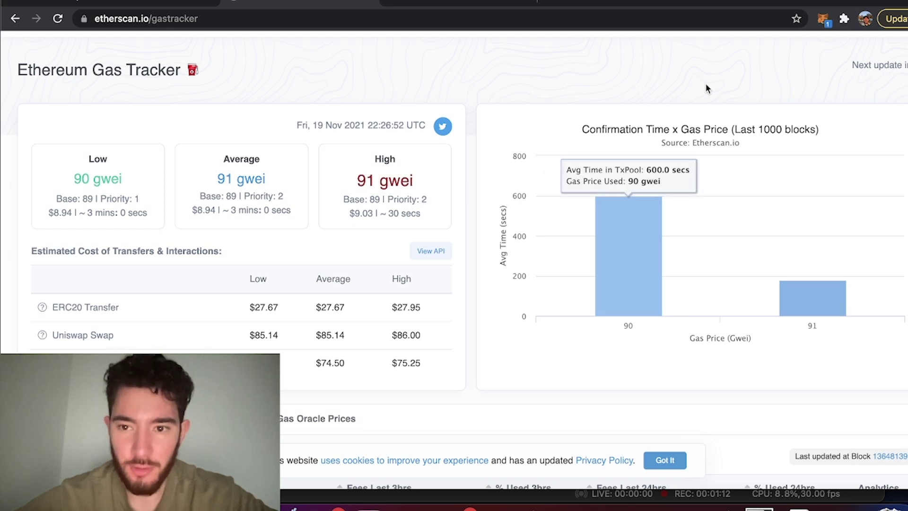
Reopen the pending swap in MetaMask, expand its advanced gas fields, and save
left_click(823, 19)
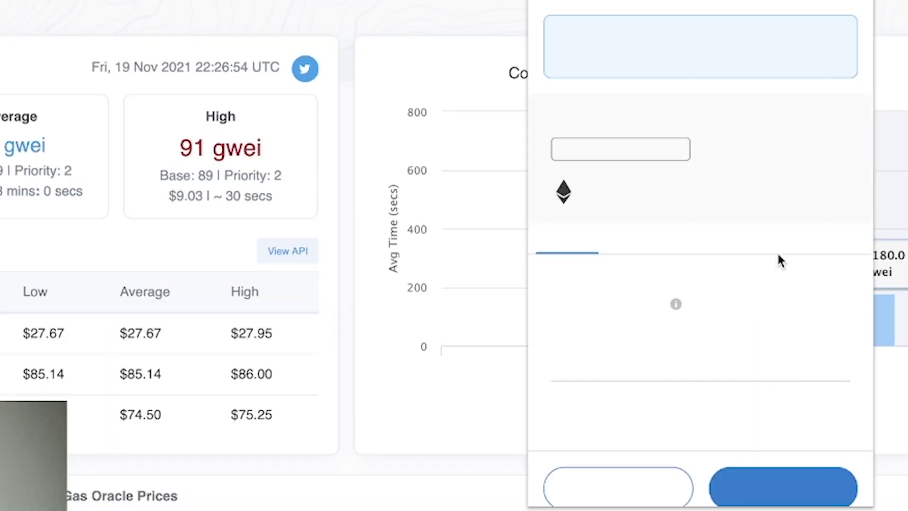
scroll(715, 416, "down", 1)
left_click(838, 265)
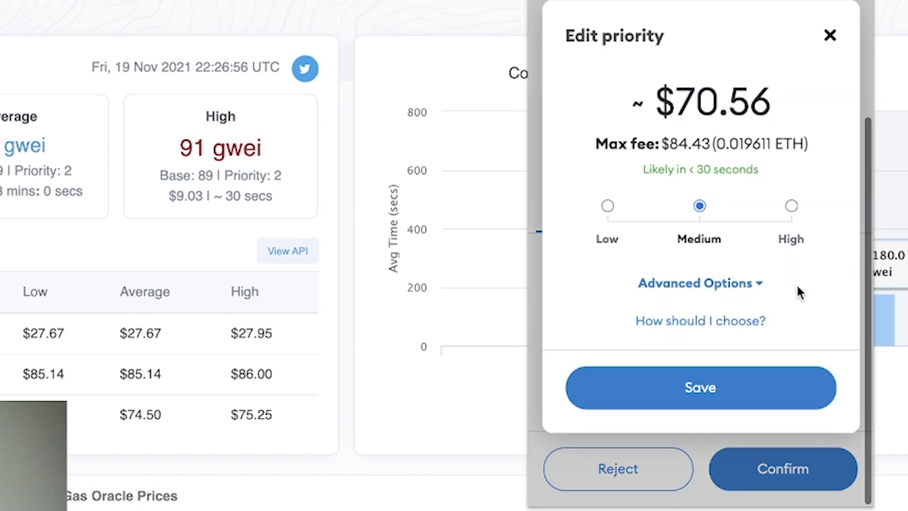
left_click(721, 289)
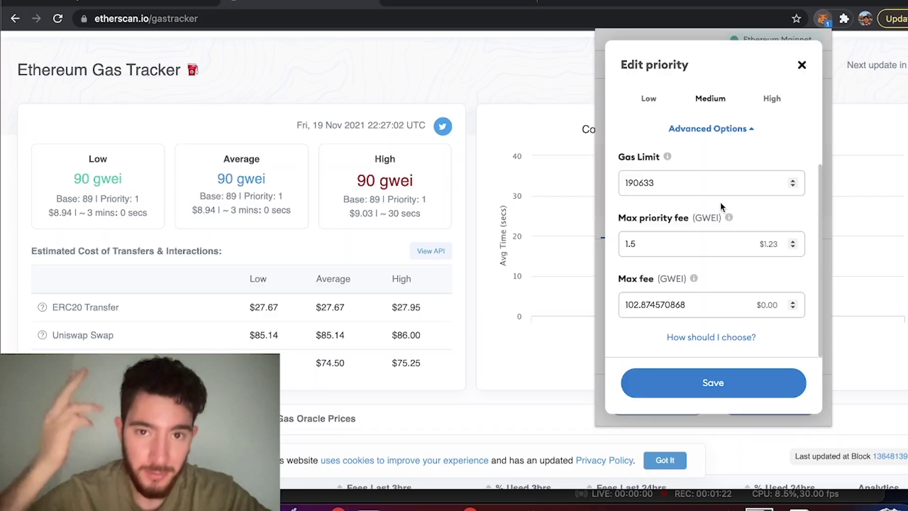
left_click(721, 394)
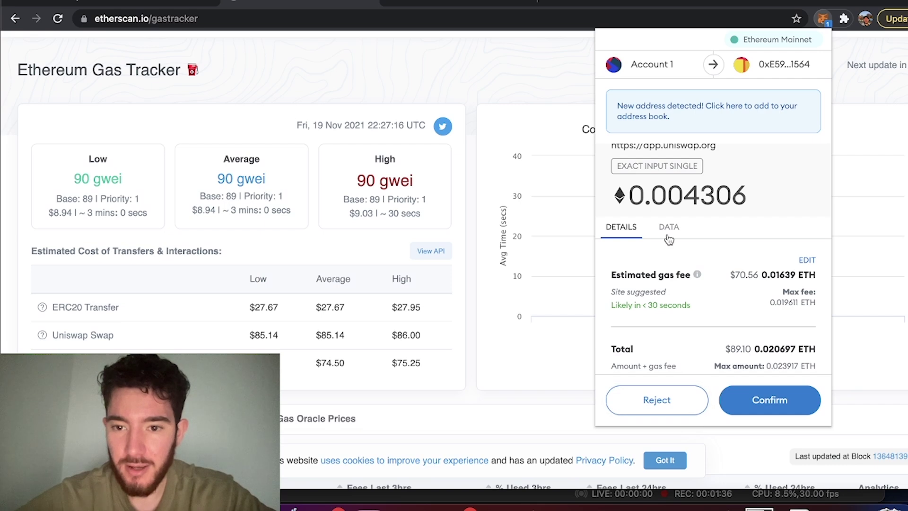
Reject the pending Uniswap swap and open MetaMask's Advanced settings
left_click(681, 403)
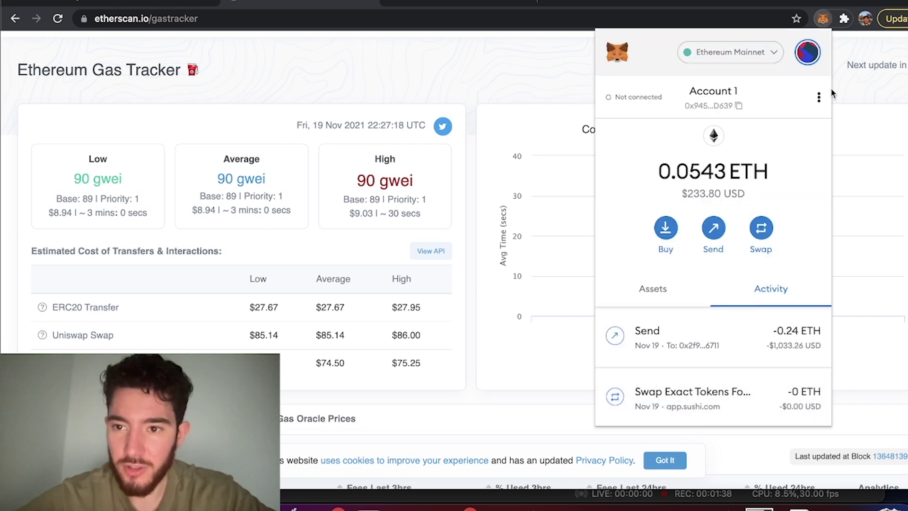
left_click(808, 53)
left_click(676, 409)
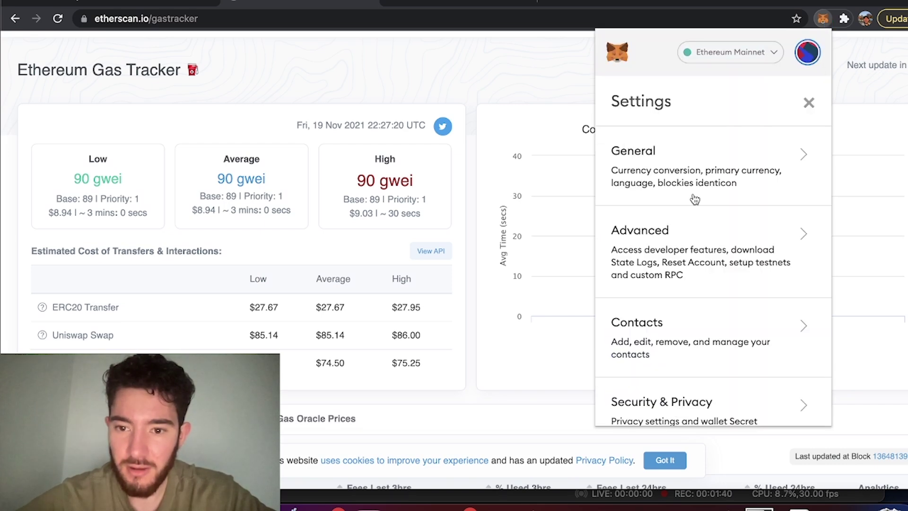
left_click(709, 262)
scroll(743, 279, "down", 4)
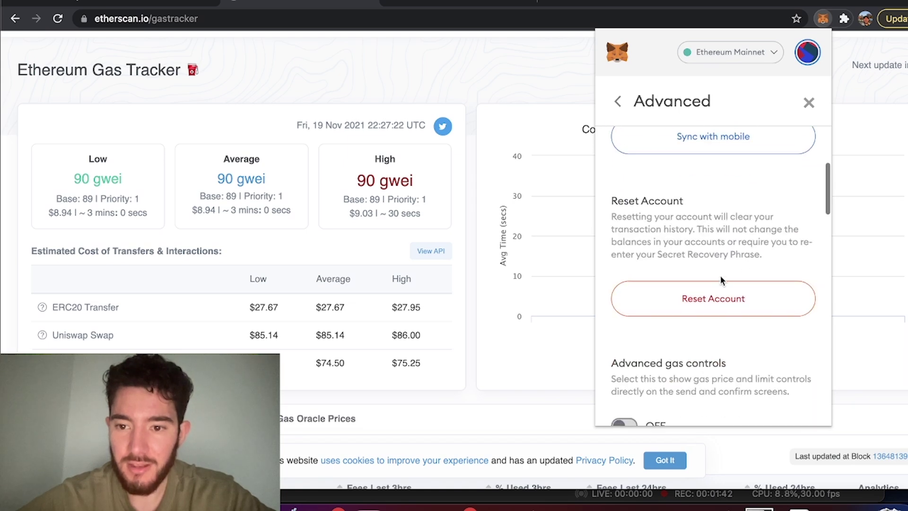
Start Reset Account, cancel it with Nevermind, and close MetaMask
left_click(721, 284)
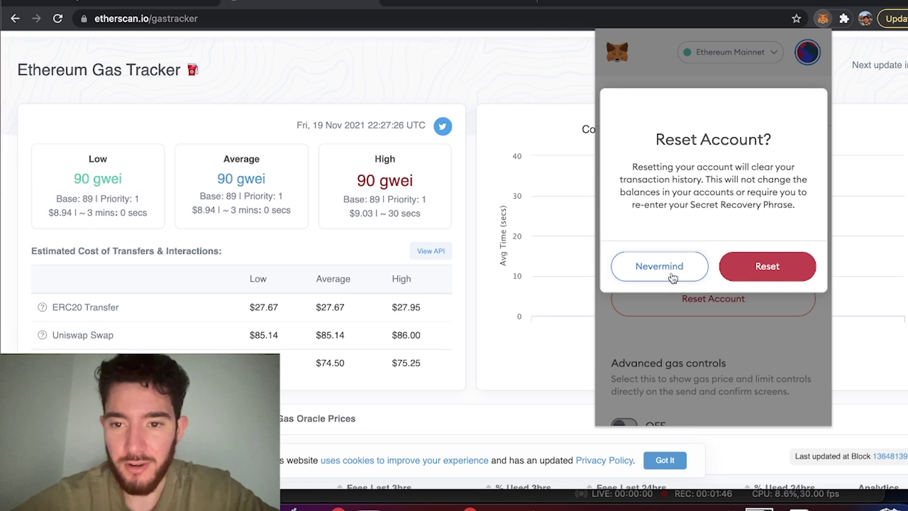
left_click(673, 277)
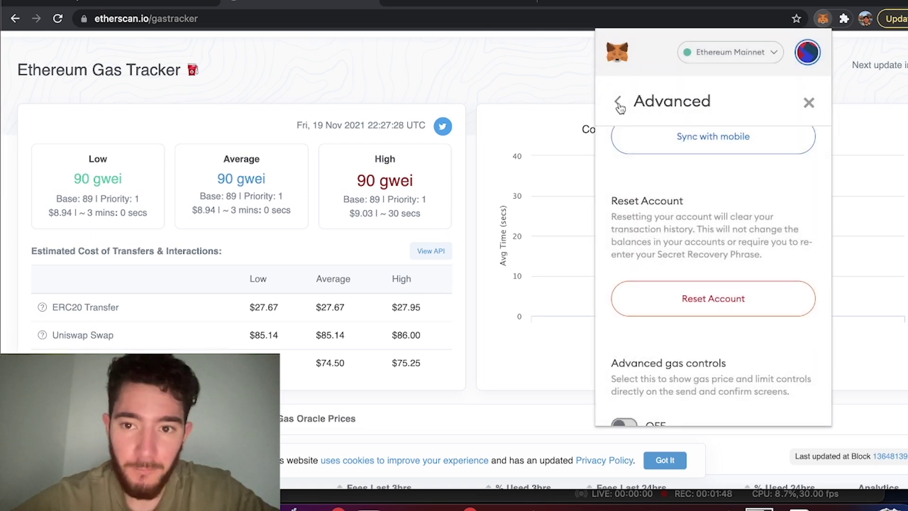
left_click(618, 103)
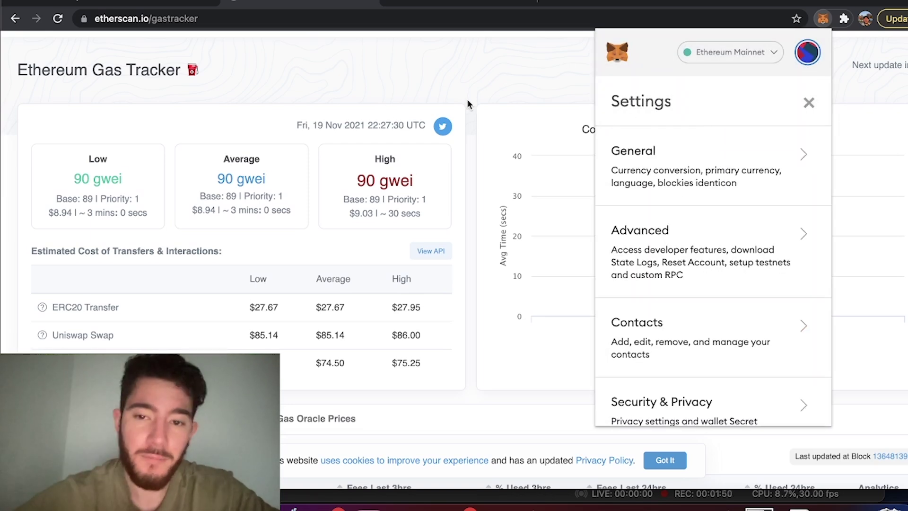
left_click(478, 88)
scroll(450, 101, "up", 3)
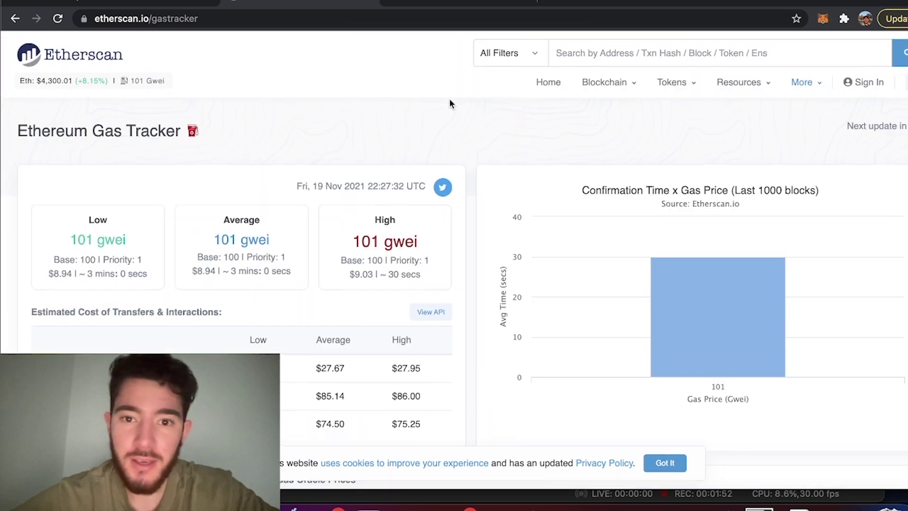